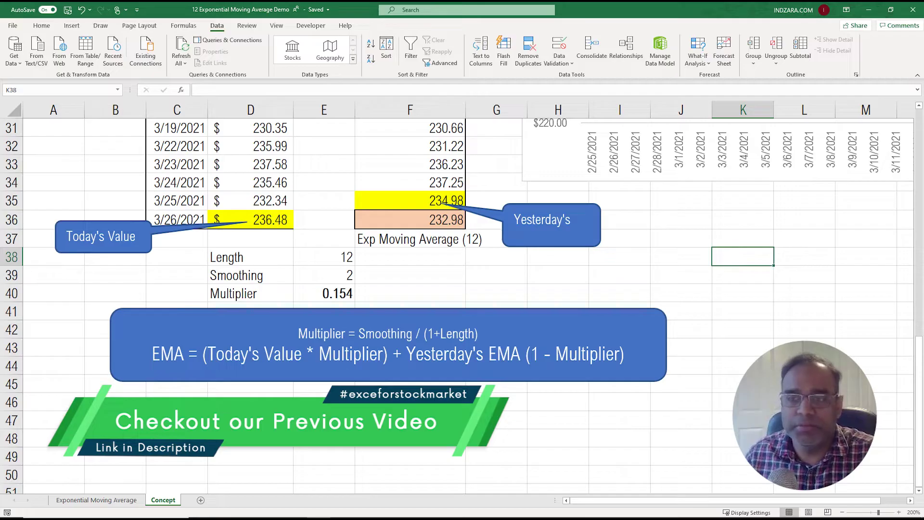
Append ' EMA' to the callout on the 234.98 cell so it reads 'Yesterday's EMA'.
{"action": "left_click", "coordinate": [551, 225]}
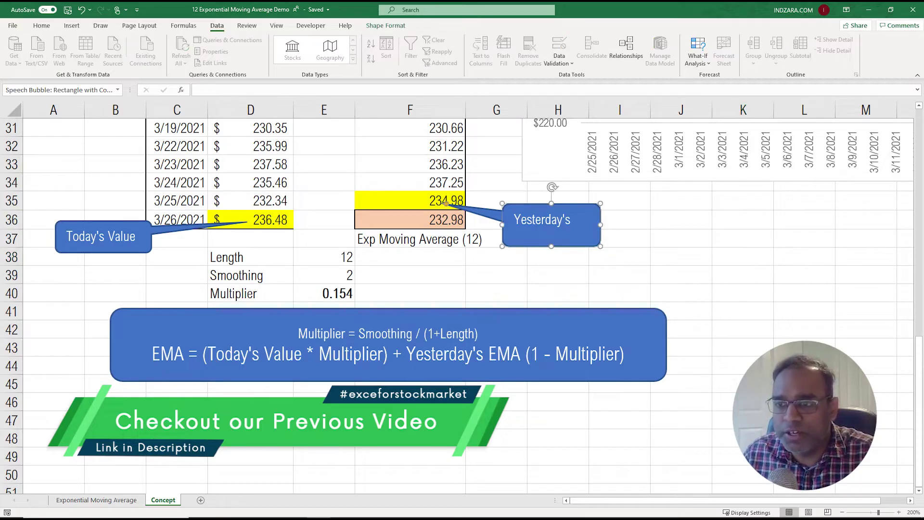
{"action": "type", "text": "EMA"}
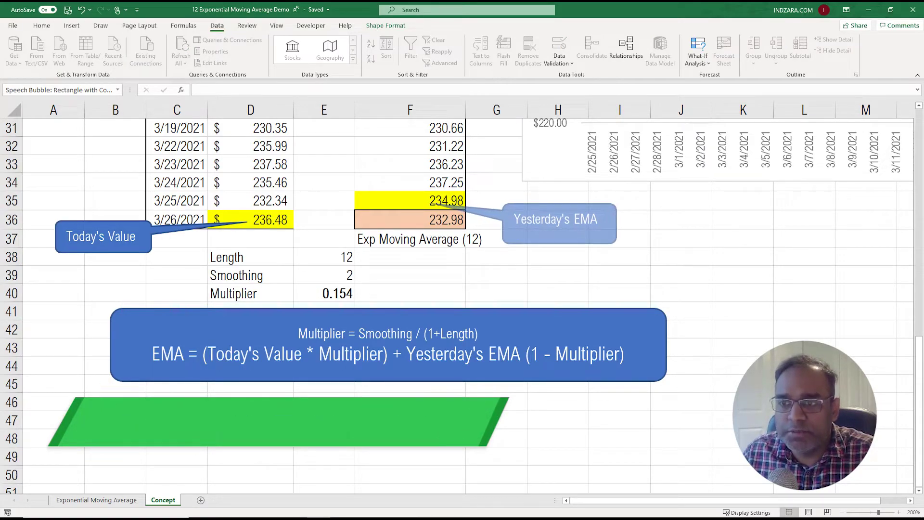
{"action": "left_click", "coordinate": [152, 354]}
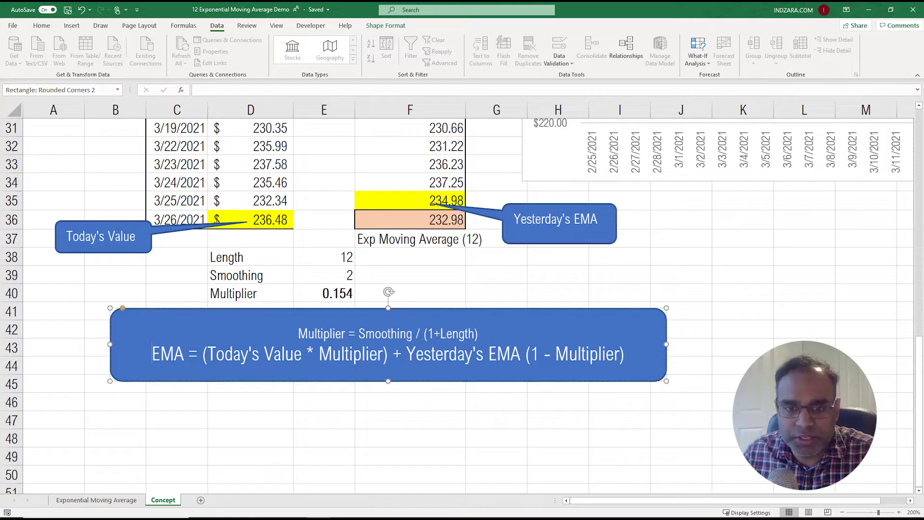
{"action": "left_click_drag", "start_coordinate": [152, 353], "coordinate": [626, 355]}
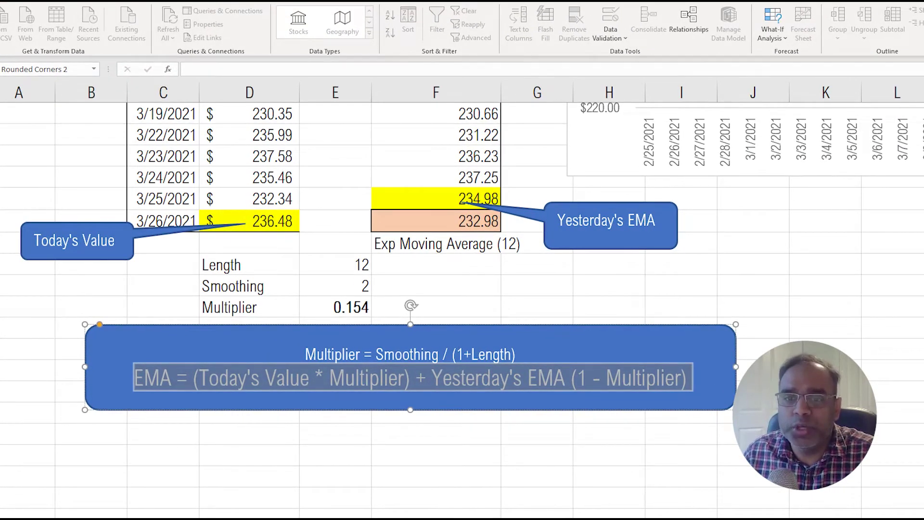
{"action": "left_click", "coordinate": [335, 434]}
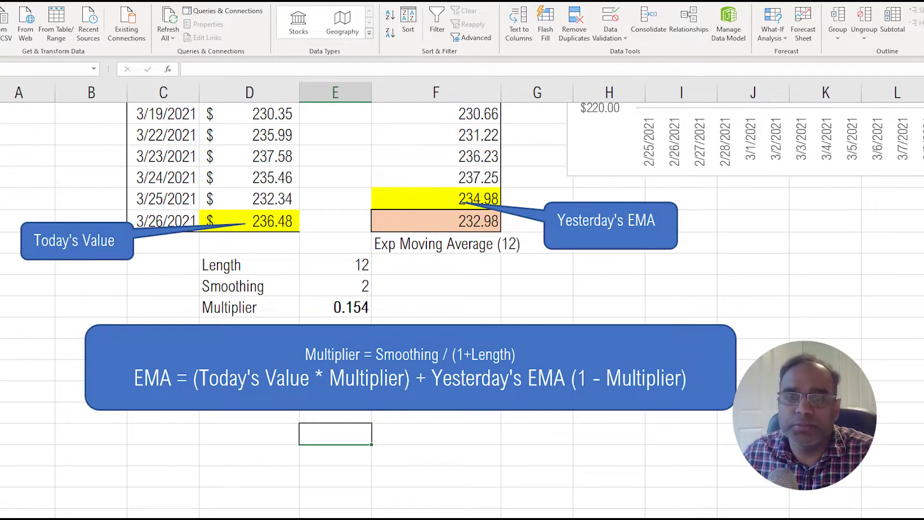
Change cell F35 (yesterday's EMA, 234.98) from yellow fill to green.
{"action": "left_click", "coordinate": [260, 221]}
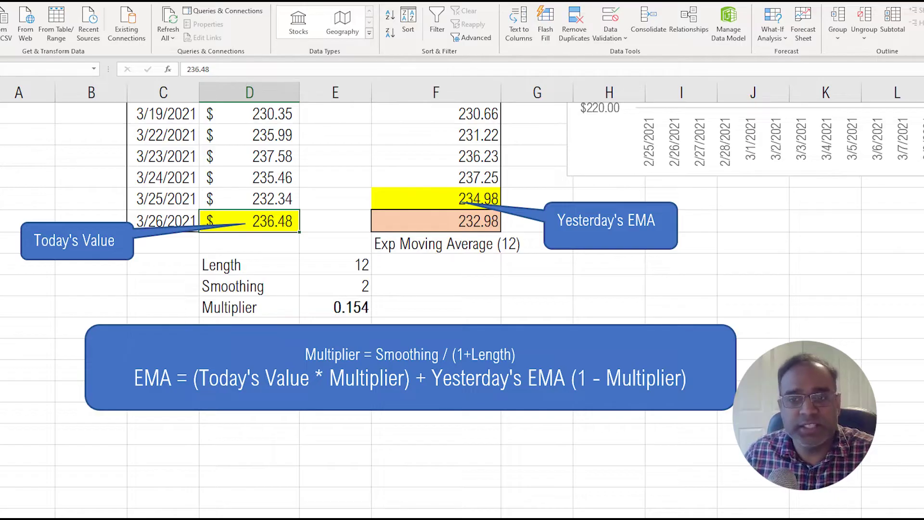
{"action": "left_click", "coordinate": [436, 199]}
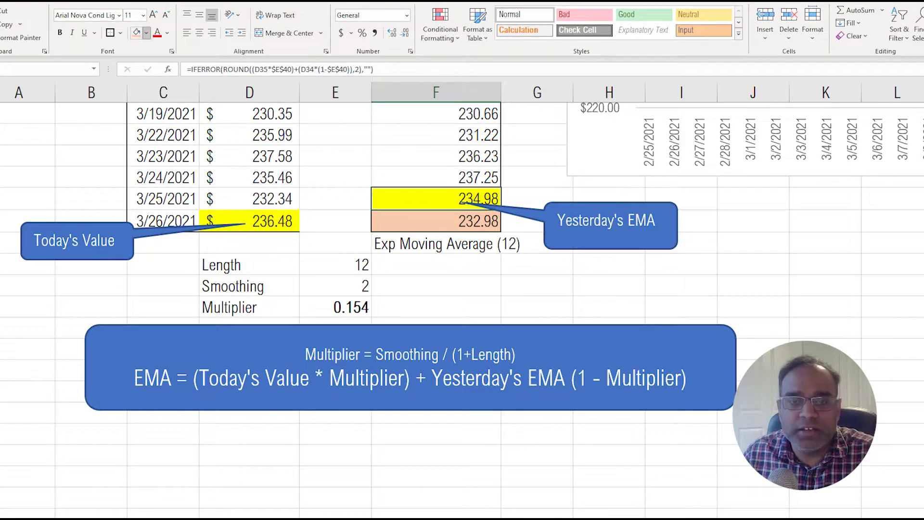
{"action": "left_click", "coordinate": [146, 33]}
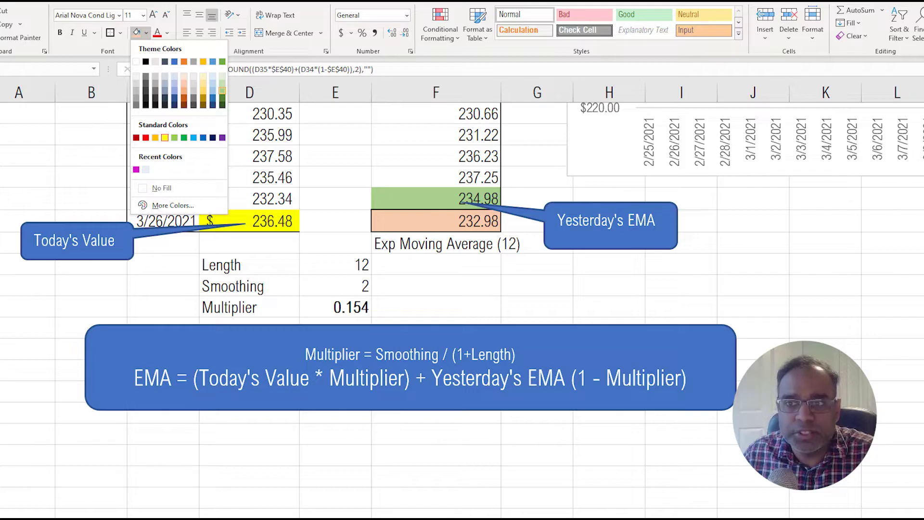
{"action": "left_click", "coordinate": [221, 90]}
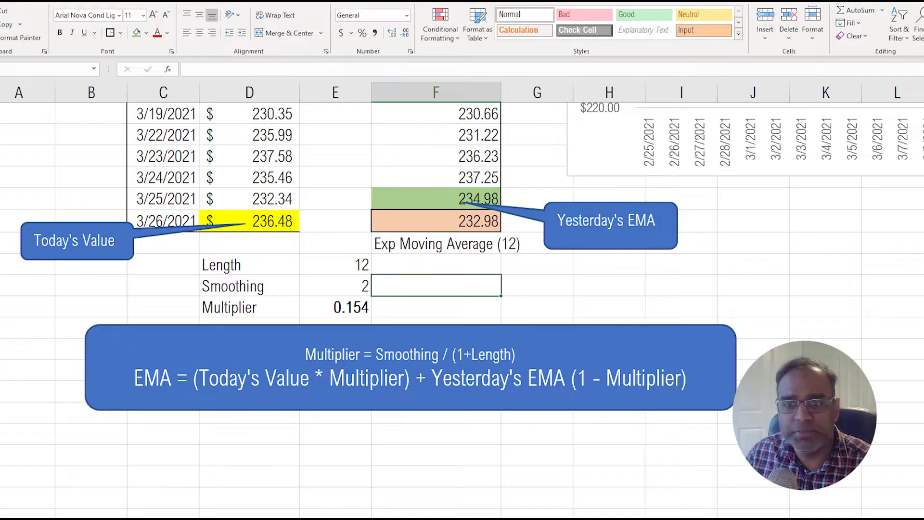
{"action": "left_click", "coordinate": [335, 264]}
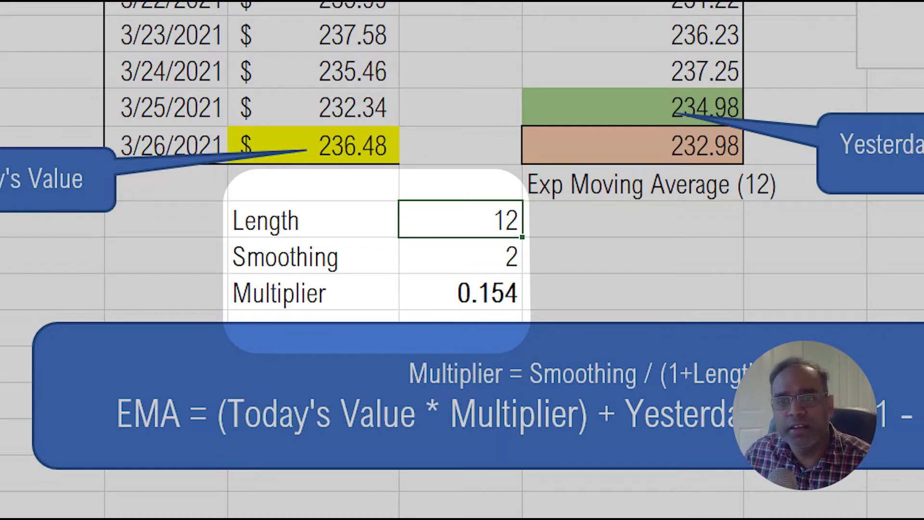
{"action": "left_click", "coordinate": [461, 255]}
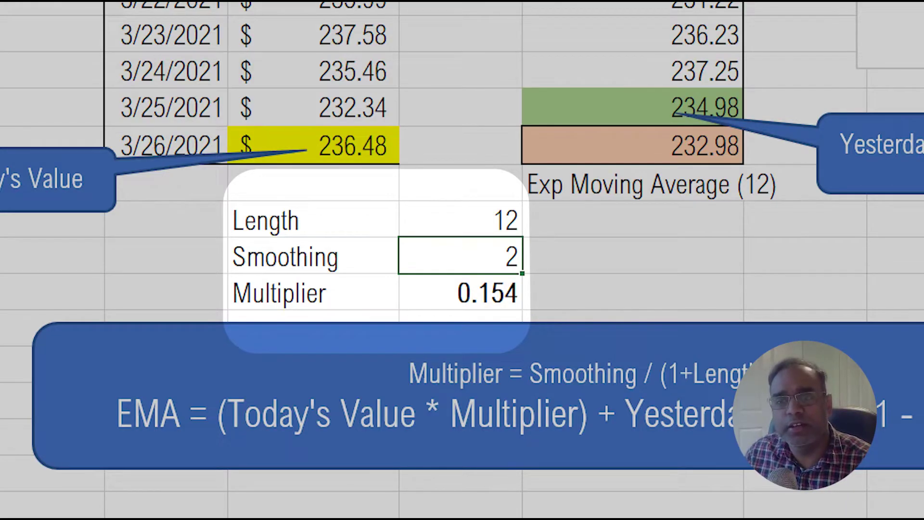
{"action": "left_click", "coordinate": [460, 292]}
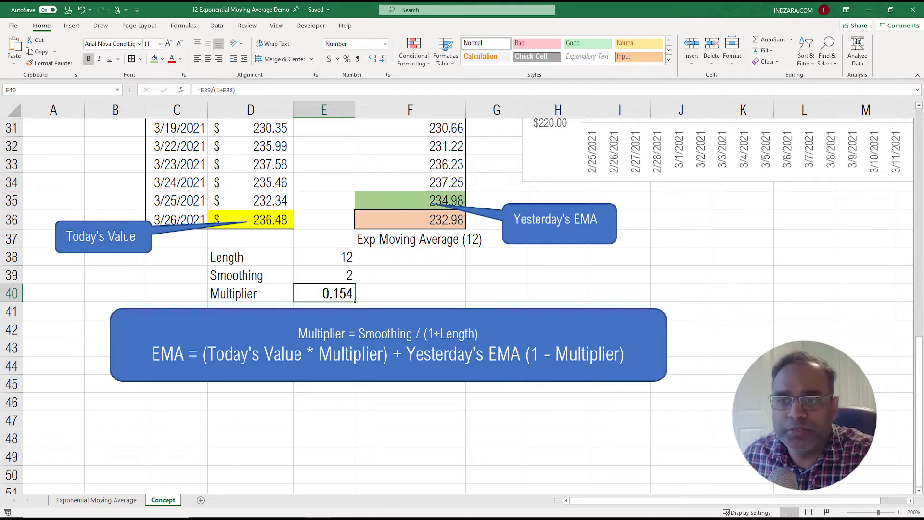
Select cell F36 to inspect its EMA formula.
{"action": "left_click", "coordinate": [410, 220]}
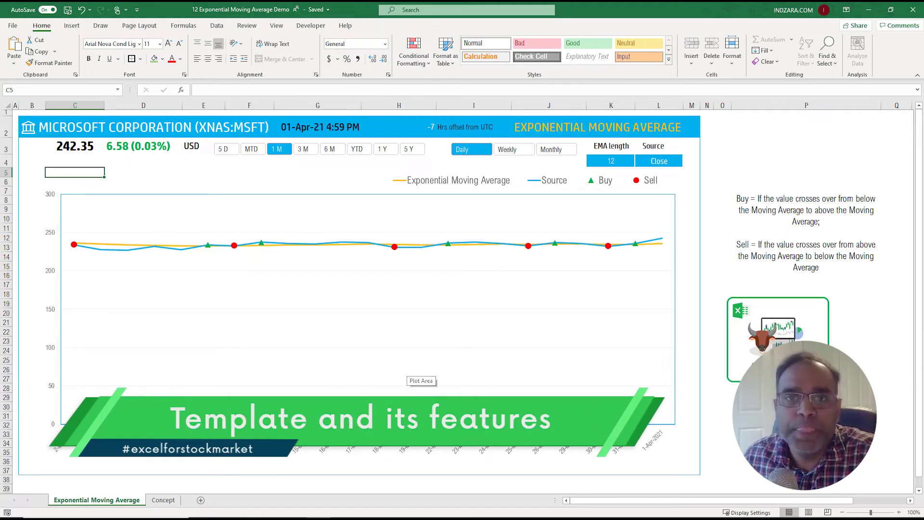
Replace the title symbol in B2 with XNAS:TSLA so the dashboard tracks Tesla.
{"action": "left_click", "coordinate": [145, 127]}
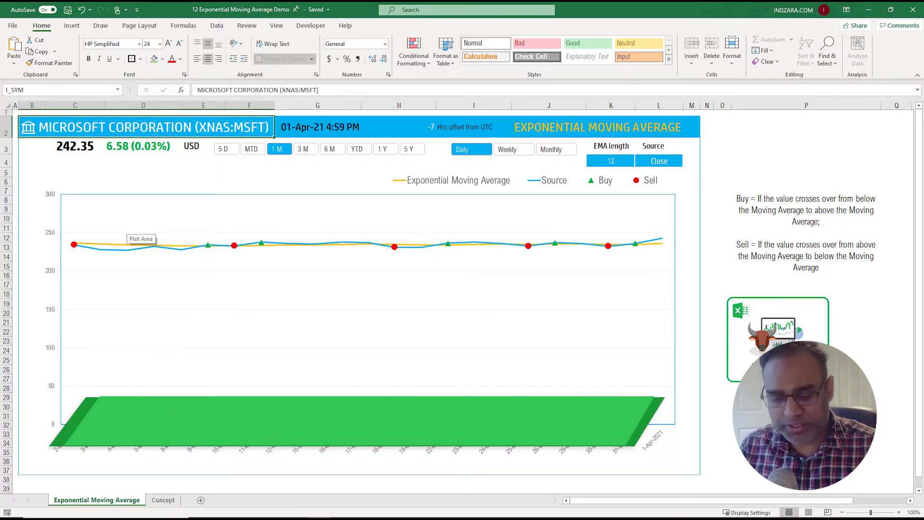
{"action": "type", "text": "XNAS:TSLA"}
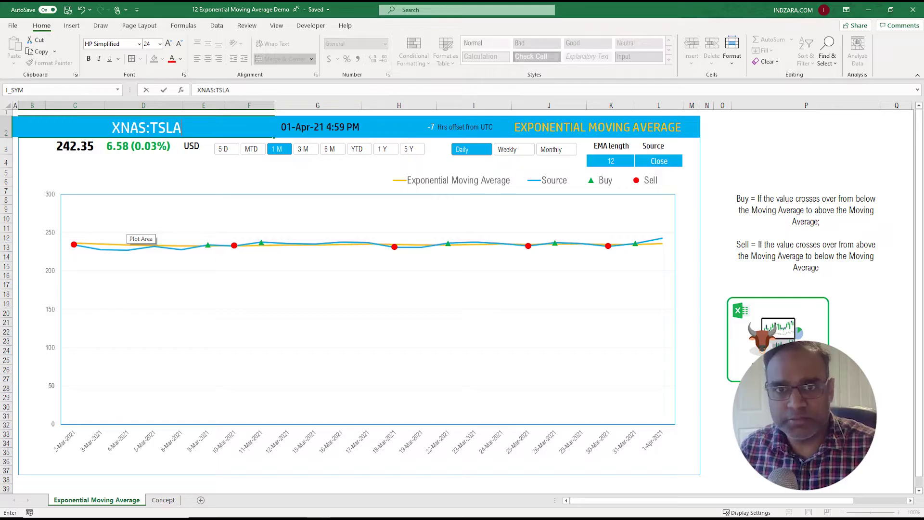
{"action": "key", "text": "Return"}
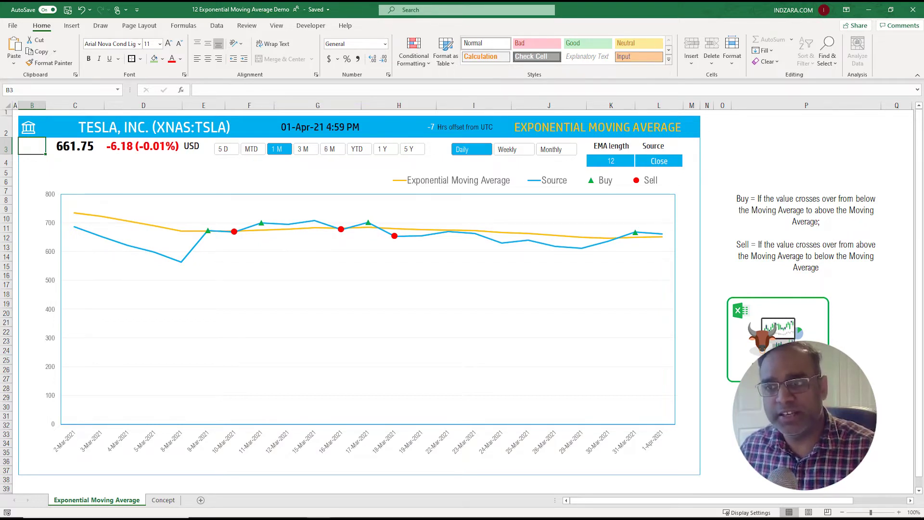
Show one year of Tesla prices at daily frequency, after trying 3-month, weekly and monthly views.
{"action": "mouse_move", "coordinate": [597, 237]}
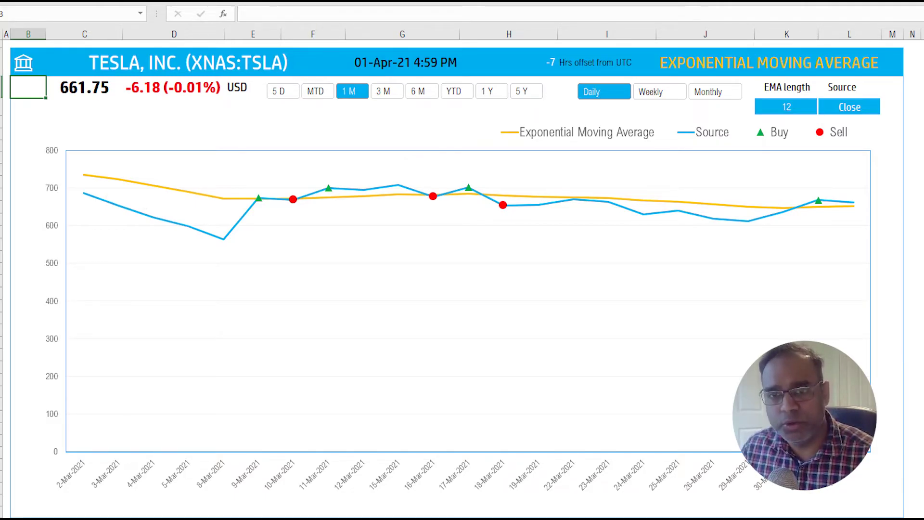
{"action": "mouse_move", "coordinate": [677, 211]}
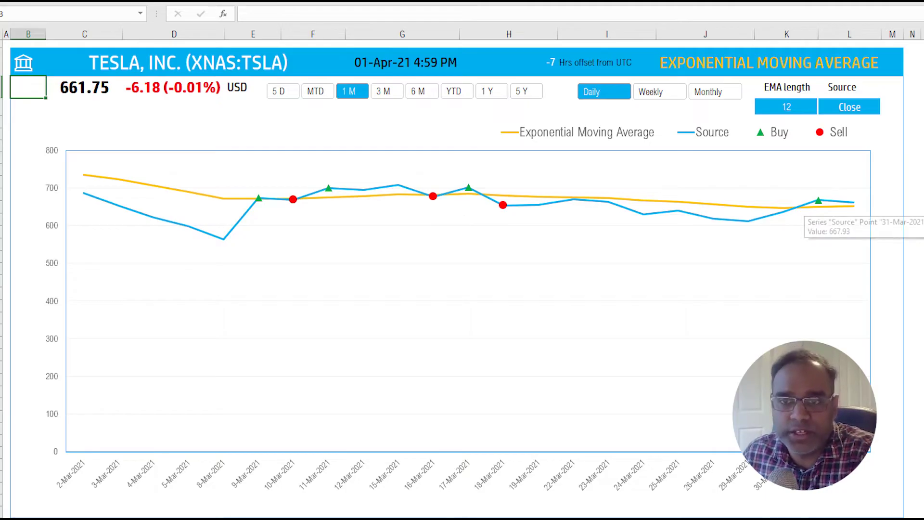
{"action": "left_click", "coordinate": [384, 91]}
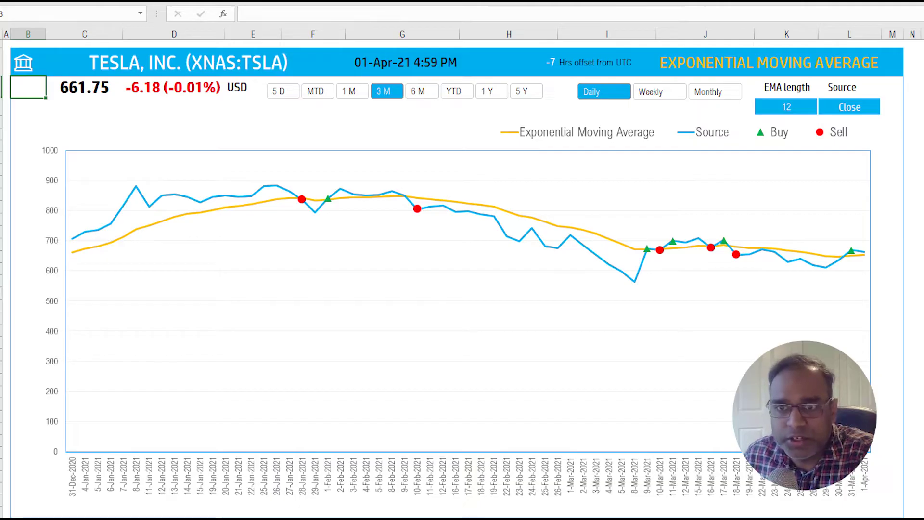
{"action": "left_click", "coordinate": [491, 91]}
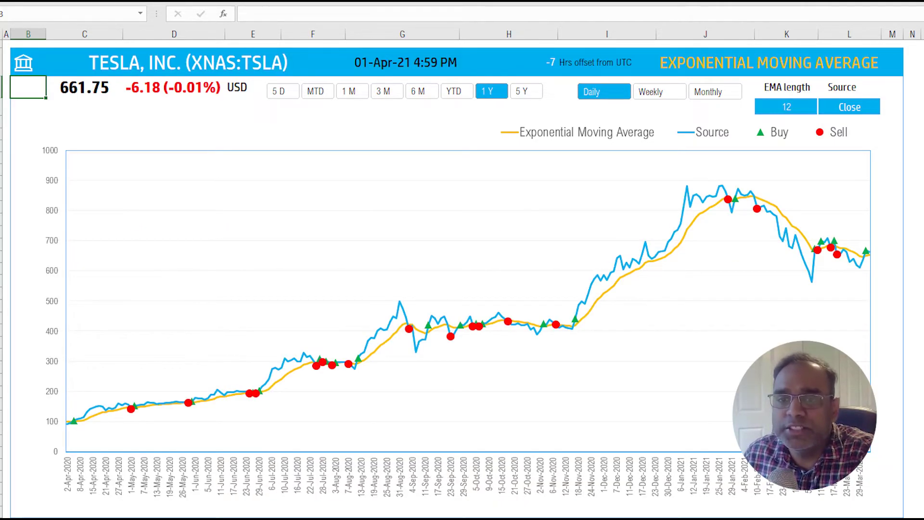
{"action": "left_click", "coordinate": [660, 91]}
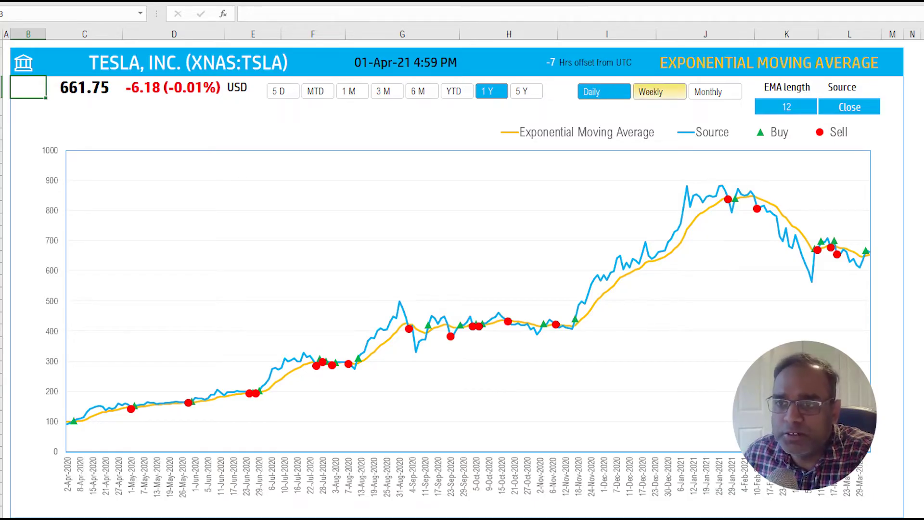
{"action": "left_click", "coordinate": [714, 92]}
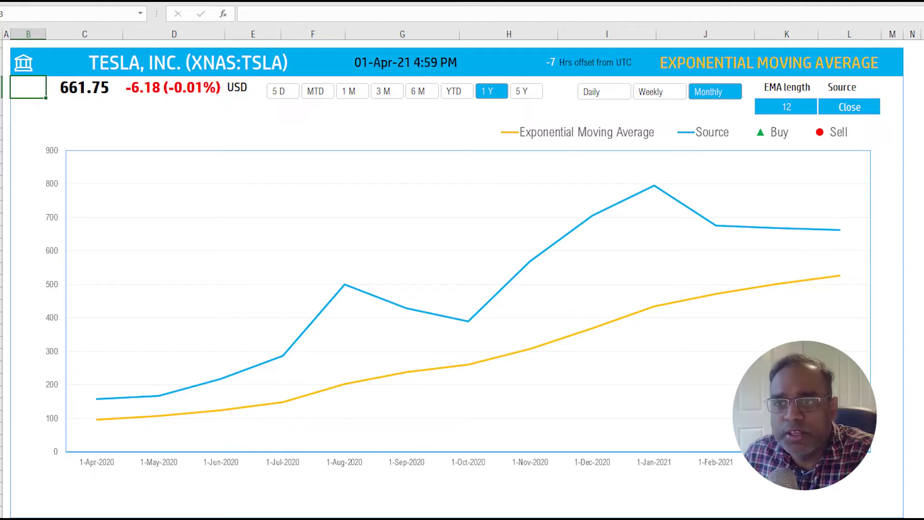
{"action": "left_click", "coordinate": [604, 92]}
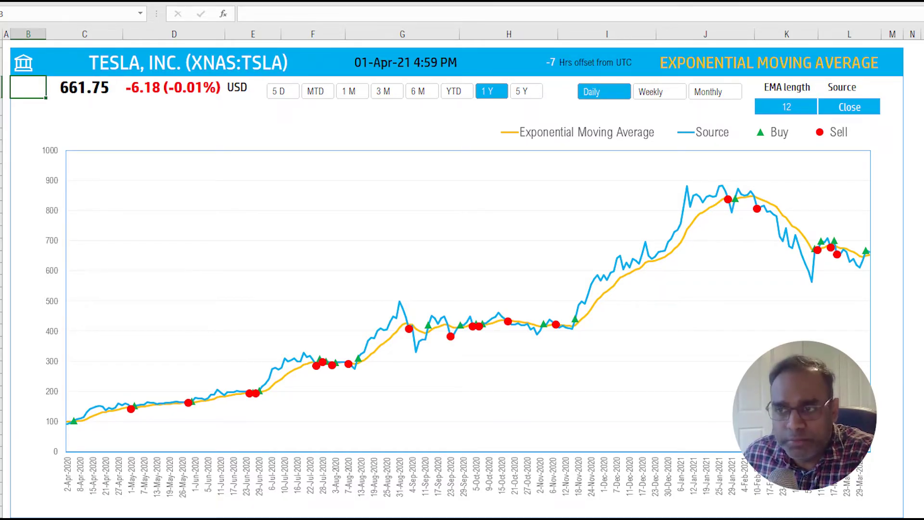
{"action": "left_click", "coordinate": [786, 107]}
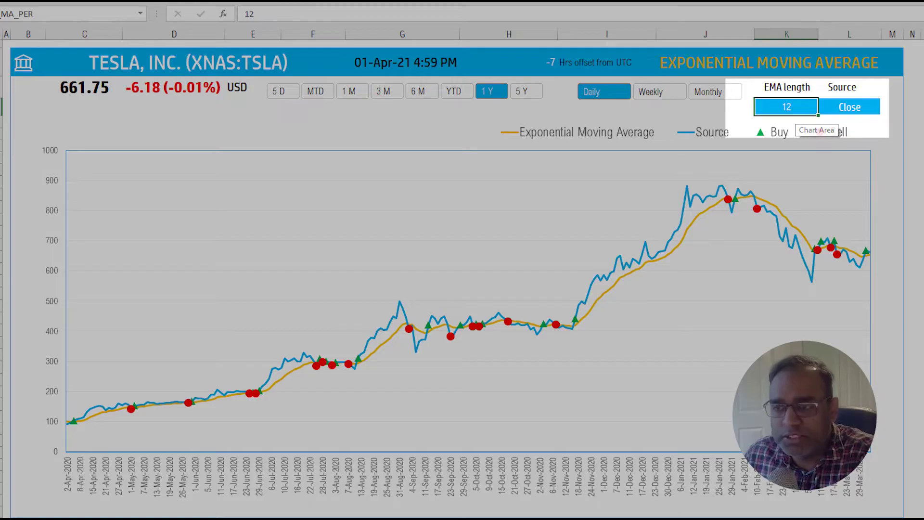
{"action": "type", "text": "26"}
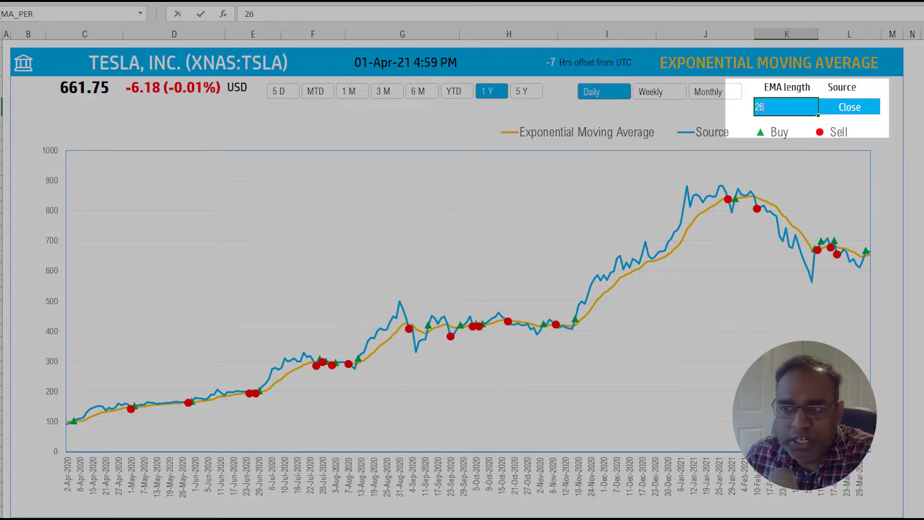
{"action": "key", "text": "Return"}
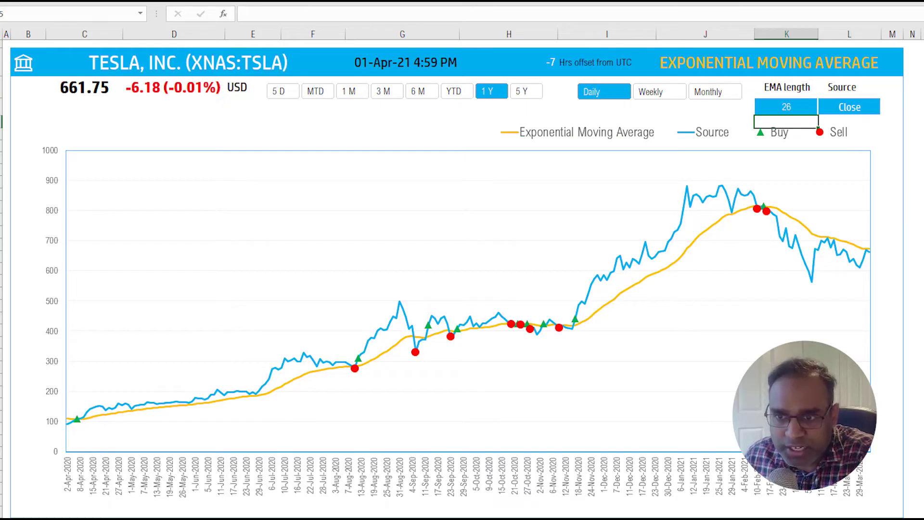
{"action": "left_click", "coordinate": [786, 107]}
{"action": "type", "text": "52"}
{"action": "key", "text": "Return"}
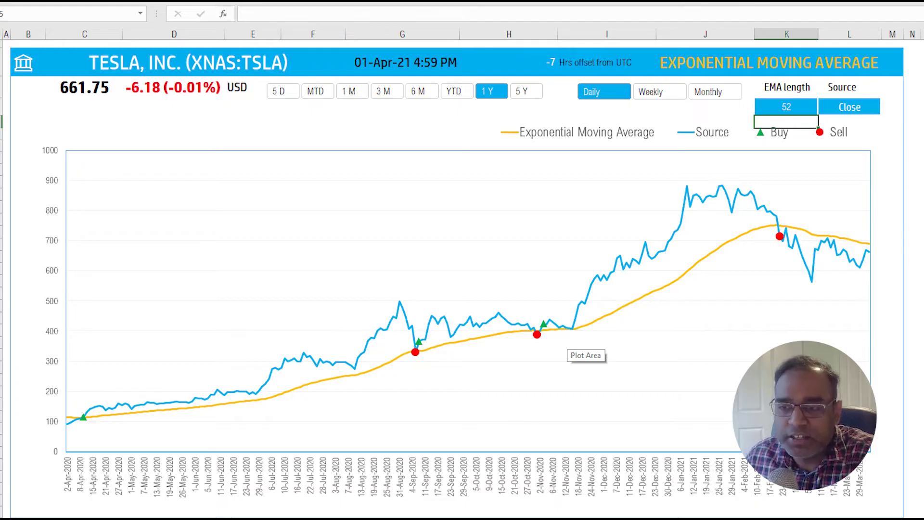
{"action": "left_click", "coordinate": [786, 107]}
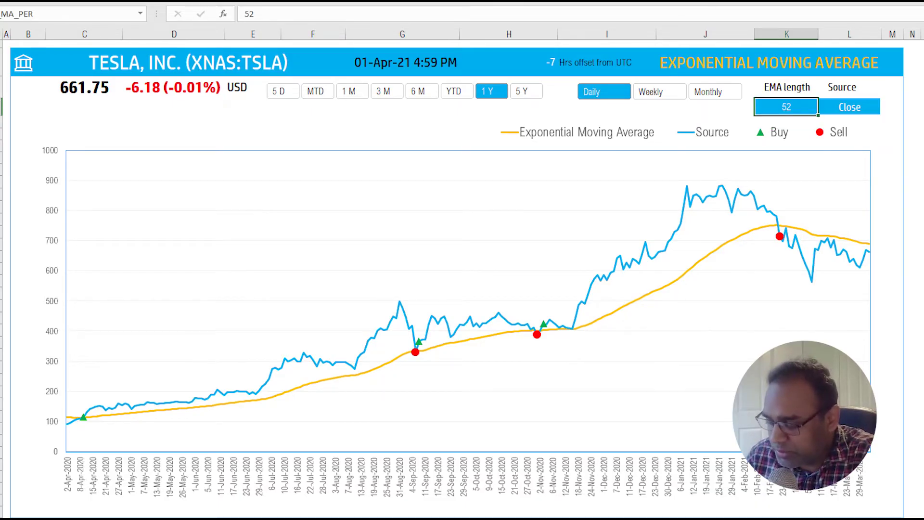
{"action": "type", "text": "12"}
{"action": "key", "text": "Return"}
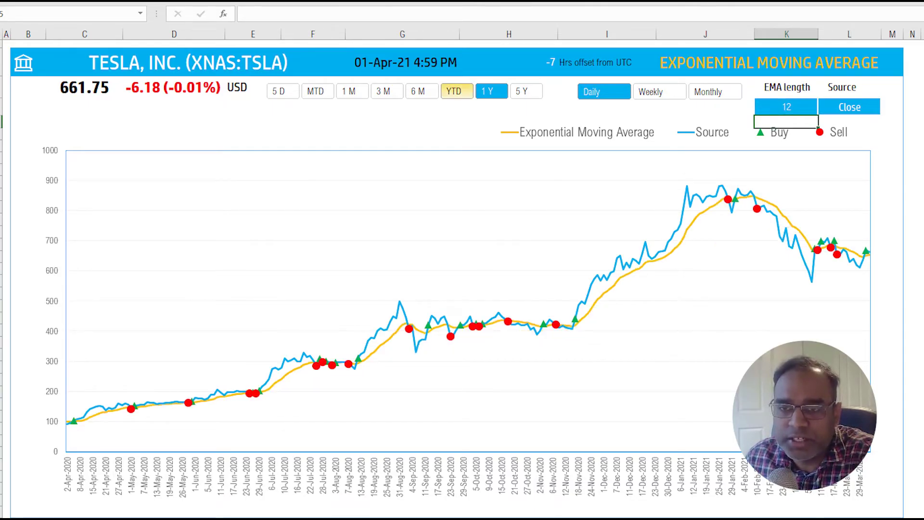
Limit the chart to YTD daily data and read point values like the 1-Feb-2021 buy at 839.81.
{"action": "left_click", "coordinate": [454, 91]}
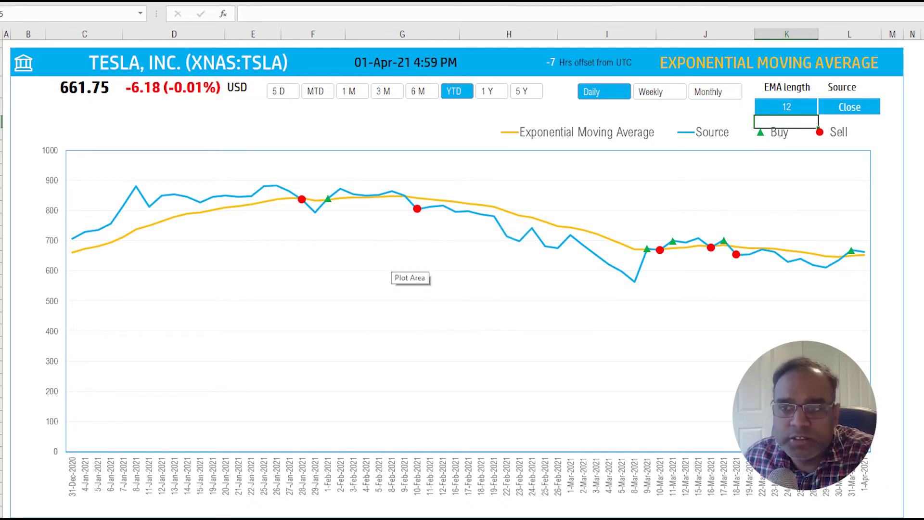
{"action": "left_click", "coordinate": [921, 134]}
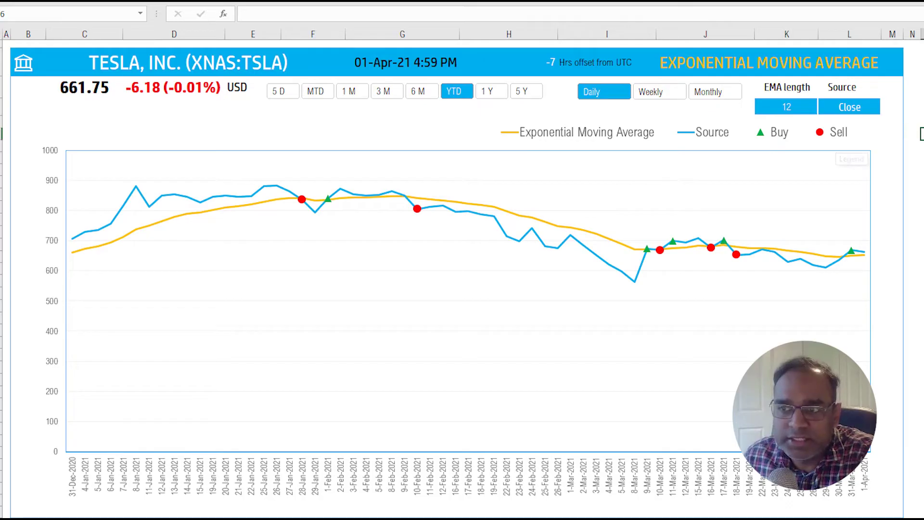
{"action": "mouse_move", "coordinate": [302, 199]}
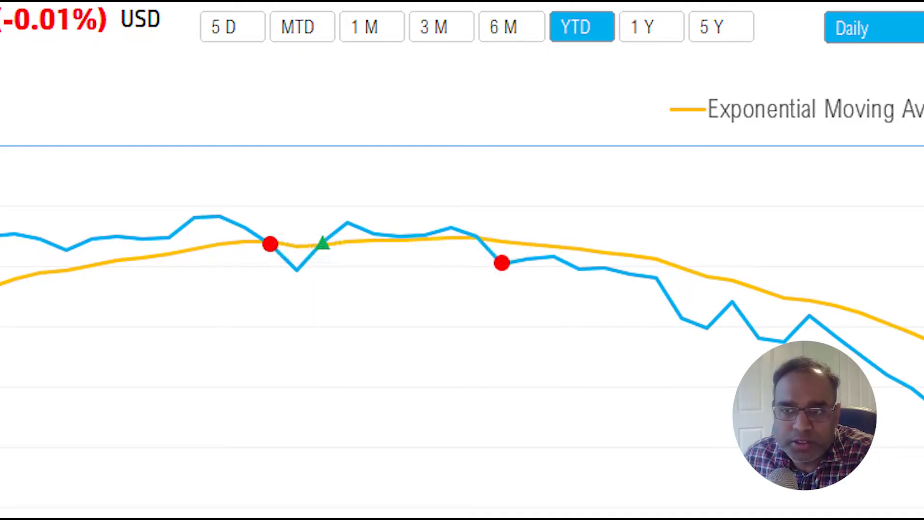
{"action": "mouse_move", "coordinate": [237, 224]}
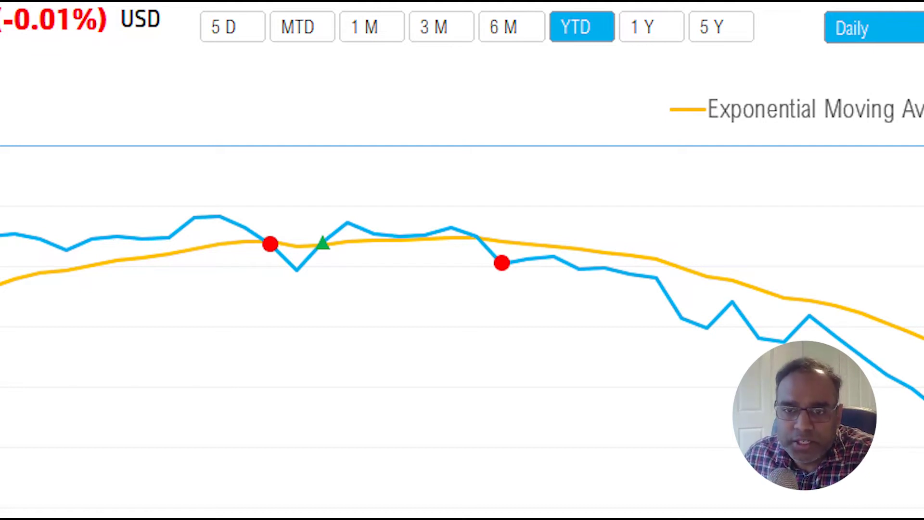
{"action": "mouse_move", "coordinate": [502, 262]}
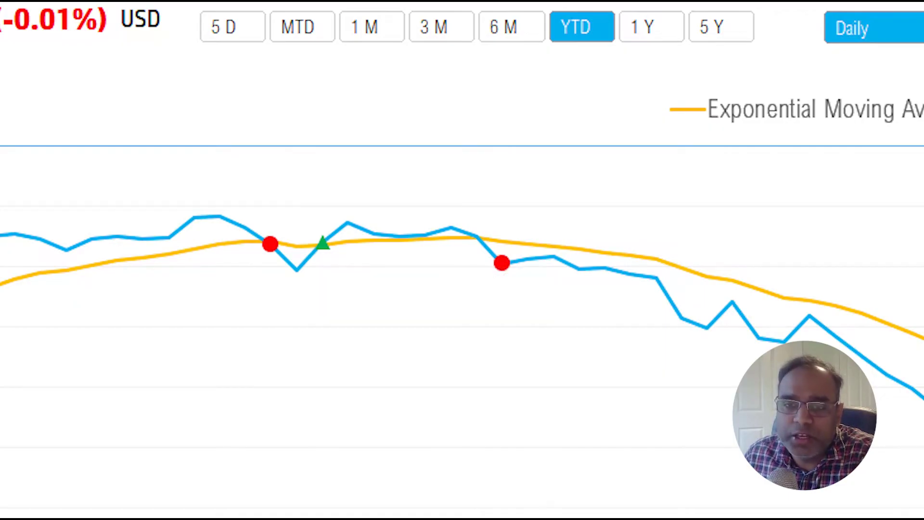
{"action": "mouse_move", "coordinate": [296, 269]}
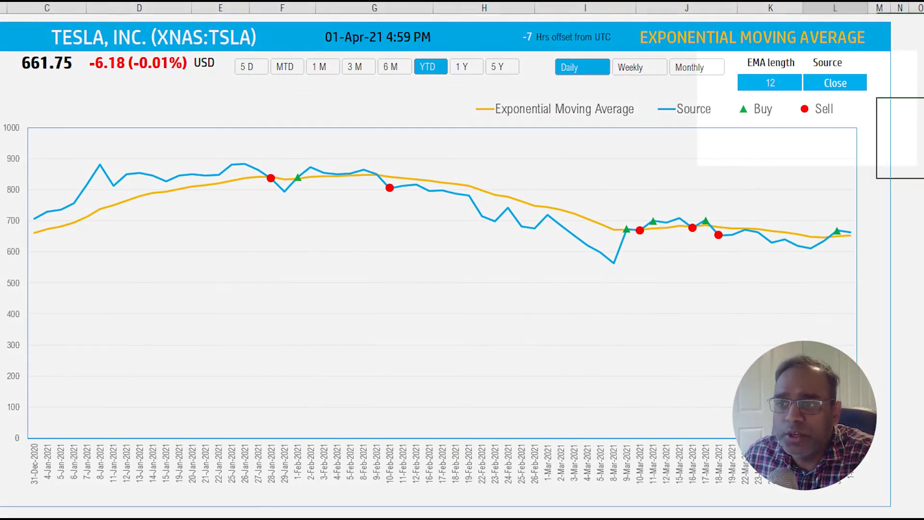
{"action": "left_click", "coordinate": [481, 94]}
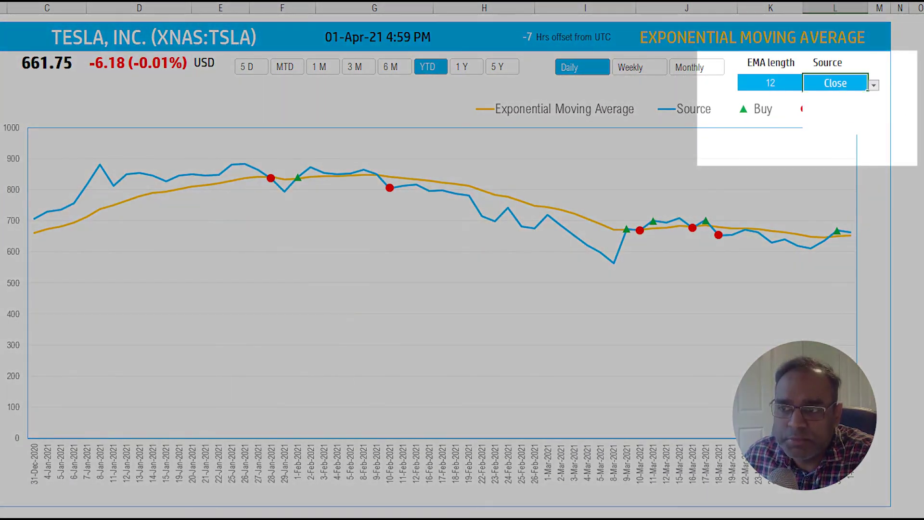
{"action": "key", "text": "alt+Down"}
{"action": "key", "text": "Up"}
{"action": "key", "text": "Up"}
{"action": "key", "text": "Down"}
{"action": "key", "text": "Down"}
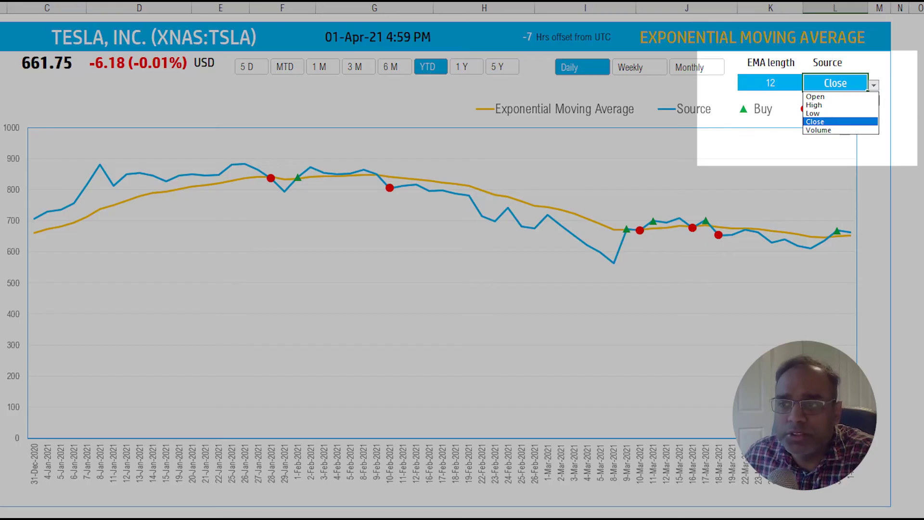
{"action": "key", "text": "Down"}
{"action": "key", "text": "Home"}
{"action": "key", "text": "Down"}
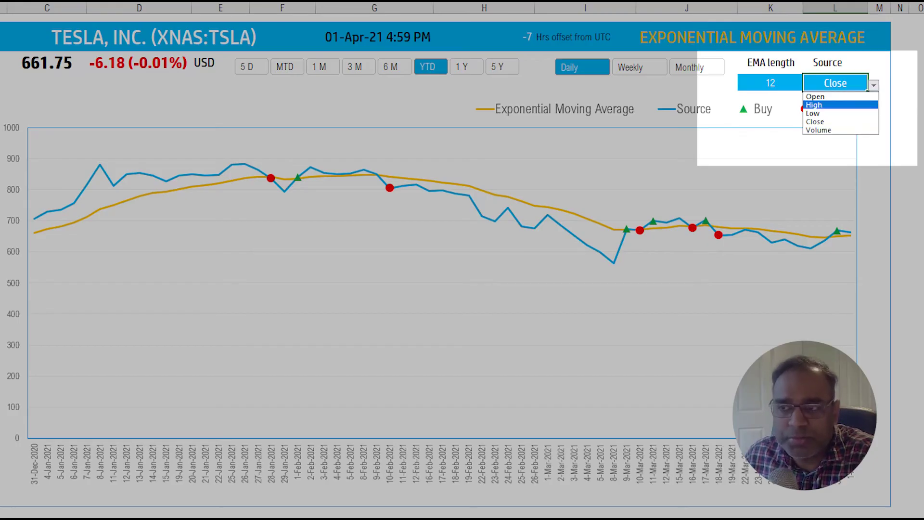
{"action": "key", "text": "Down"}
{"action": "key", "text": "Down"}
{"action": "key", "text": "Down"}
{"action": "key", "text": "Return"}
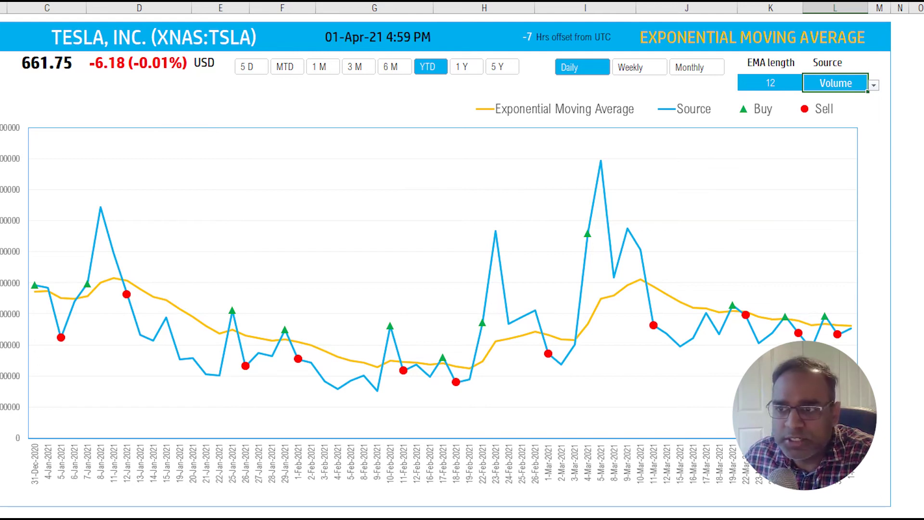
{"action": "key", "text": "alt+Down"}
{"action": "key", "text": "Down"}
{"action": "key", "text": "Down"}
{"action": "key", "text": "Down"}
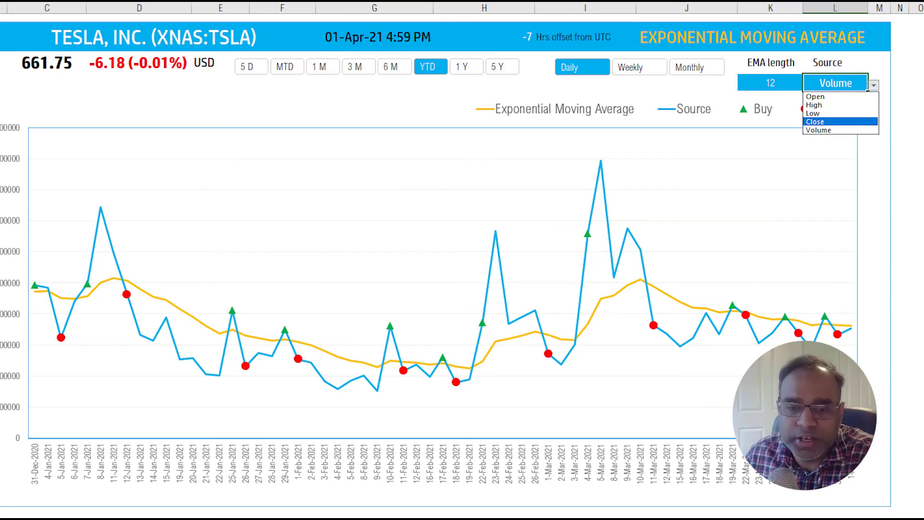
{"action": "key", "text": "Return"}
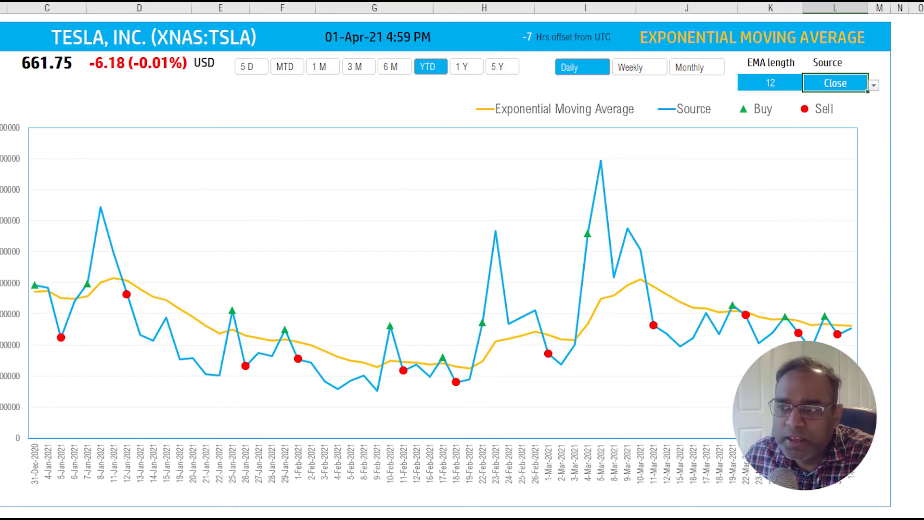
{"action": "left_click", "coordinate": [916, 124]}
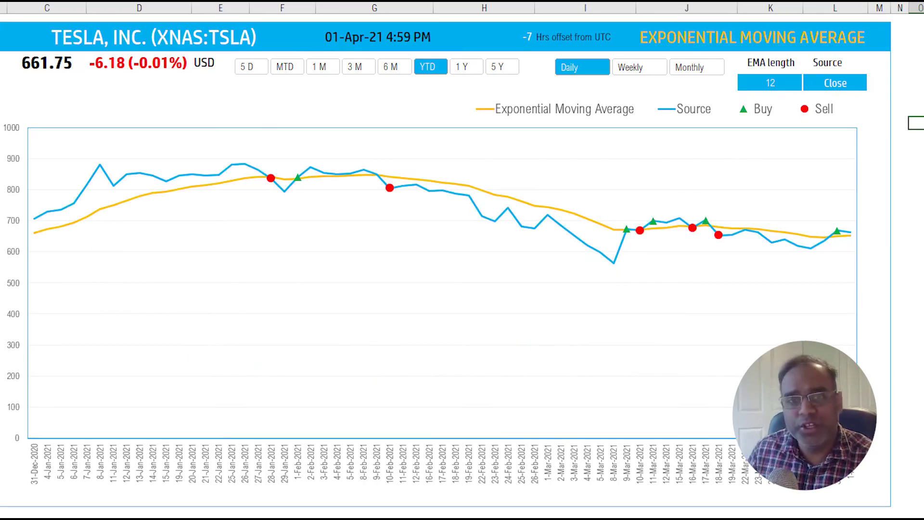